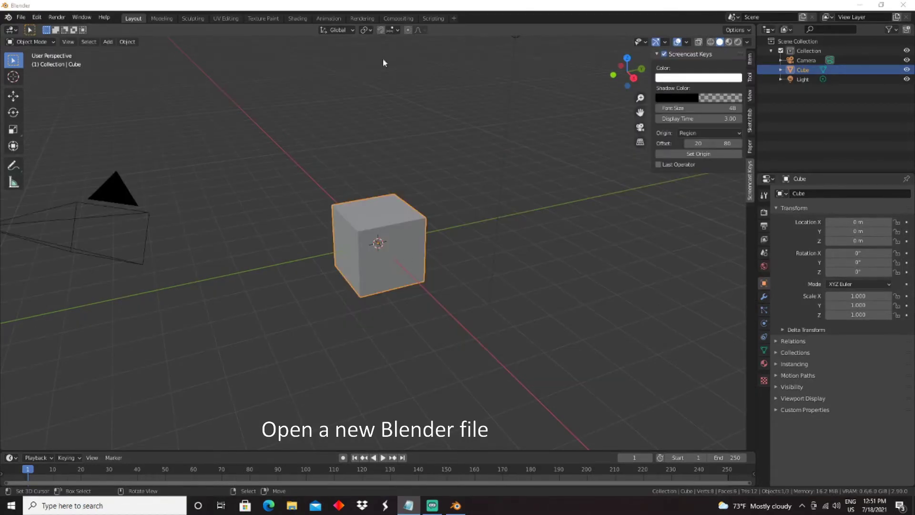
Step: Delete the default cube and add a mesh circle at the scene origin
click(375, 6)
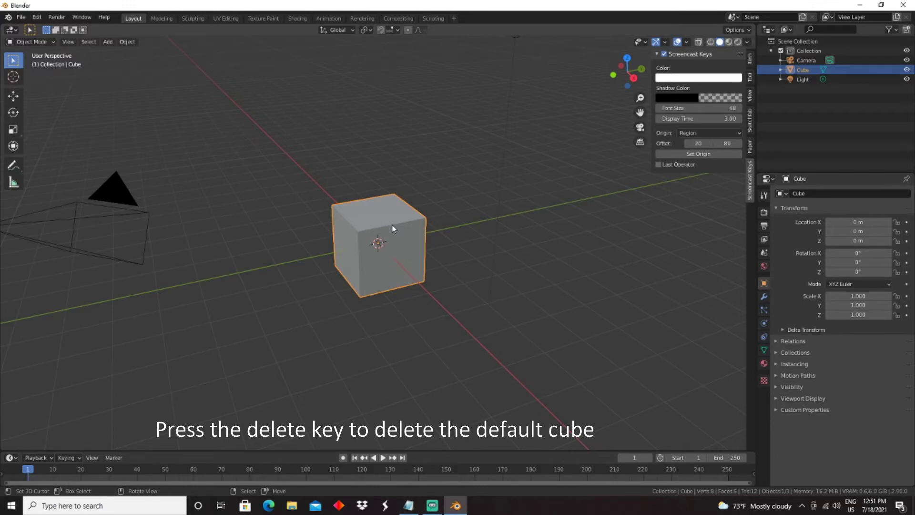
key(Delete)
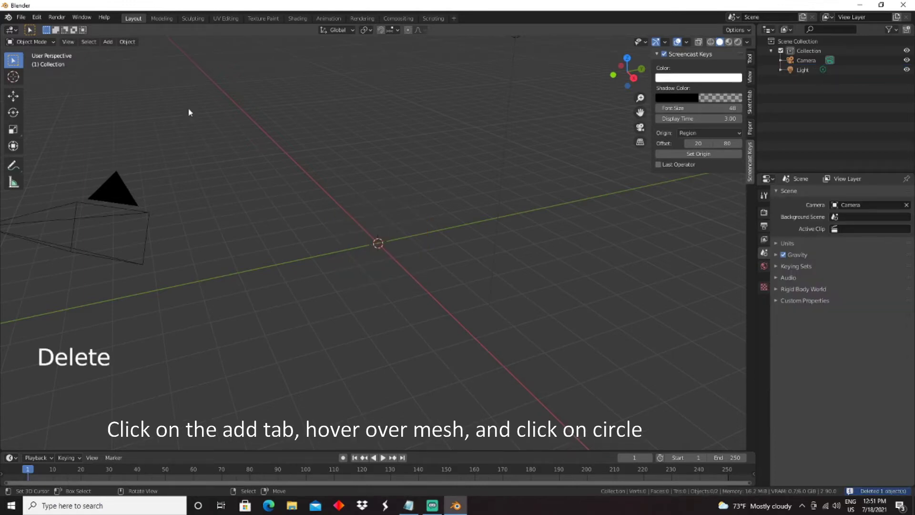
click(108, 42)
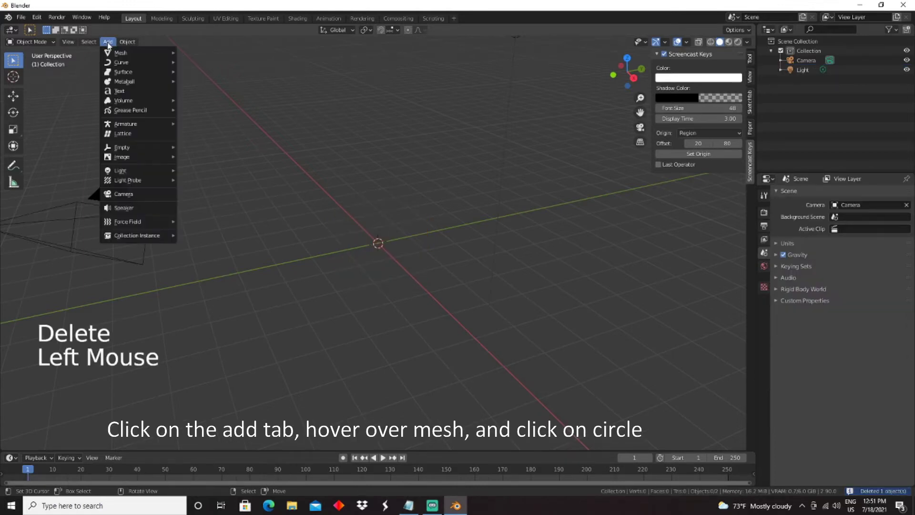
mouse_move(145, 54)
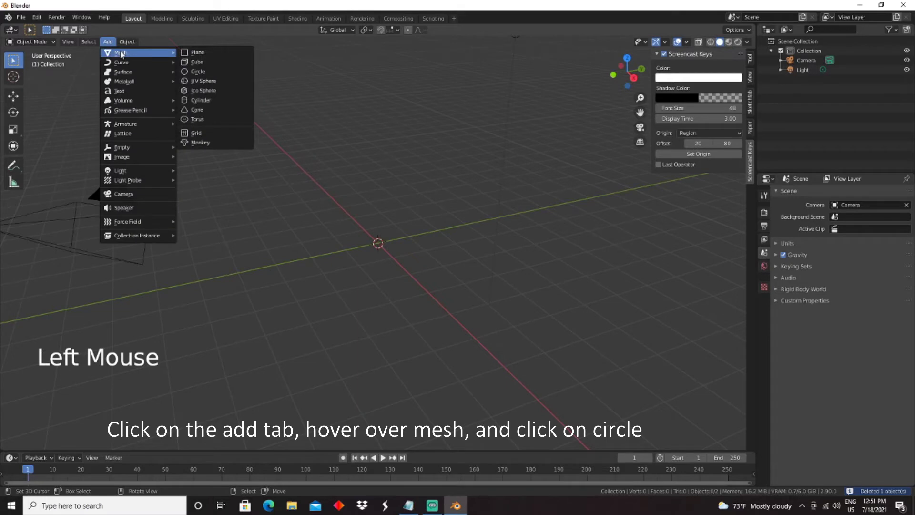
click(199, 71)
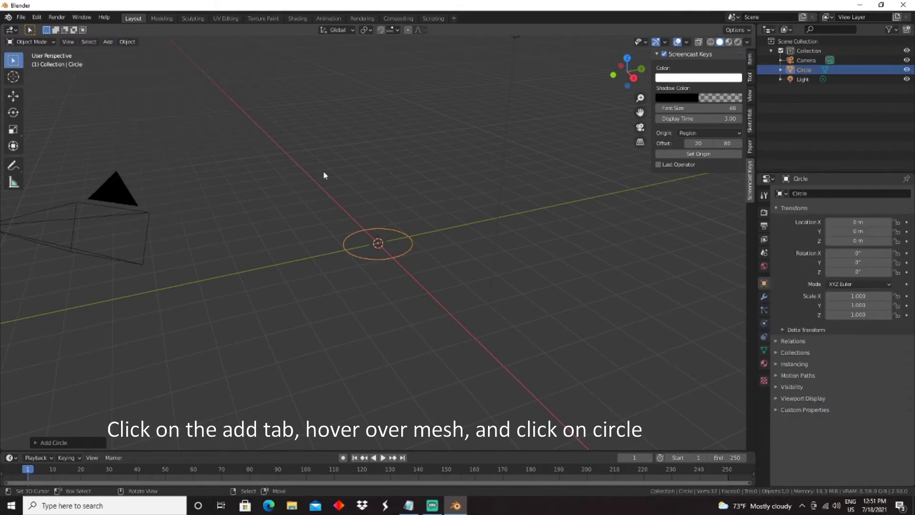
Step: In Edit Mode, fill the circle with one face and poke it into triangles around a centre vertex
scroll(363, 224, up, 4)
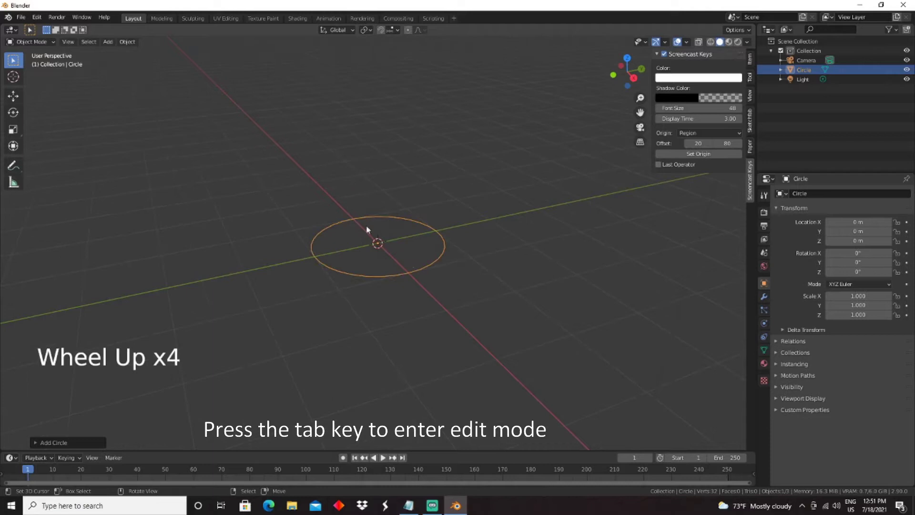
key(Tab)
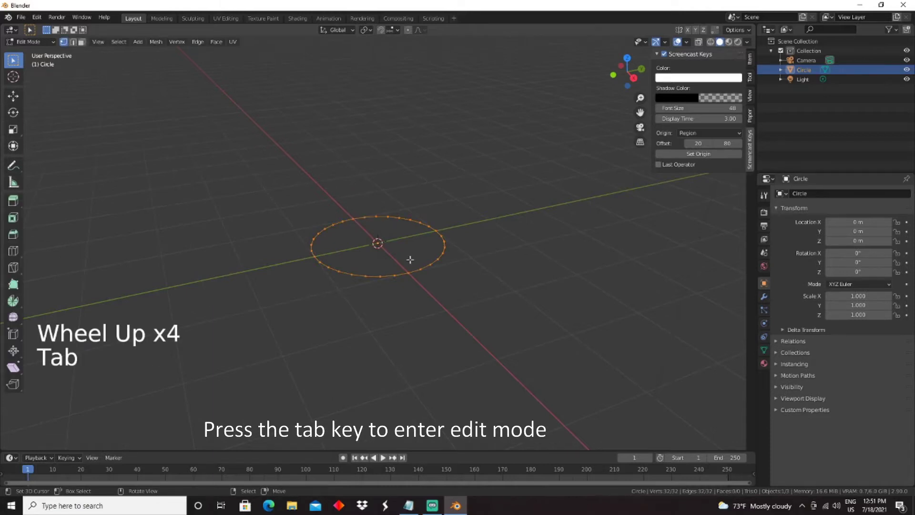
key(f)
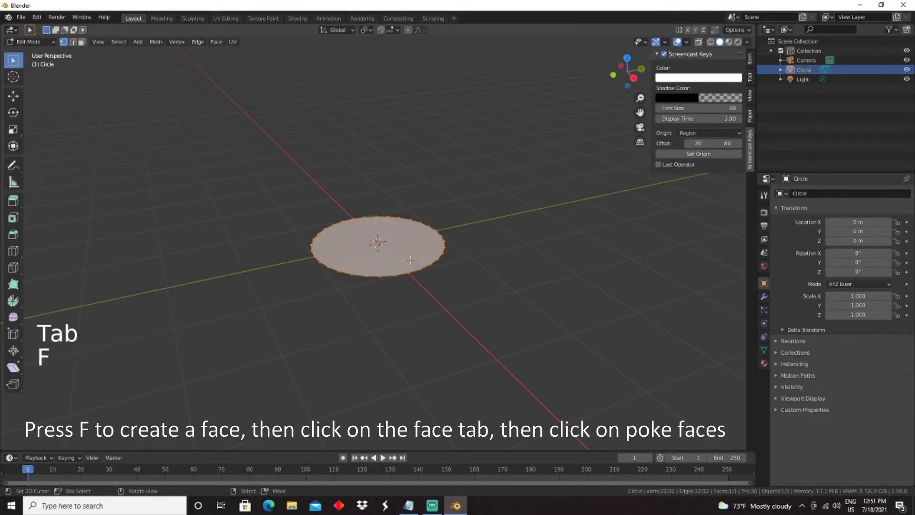
click(217, 44)
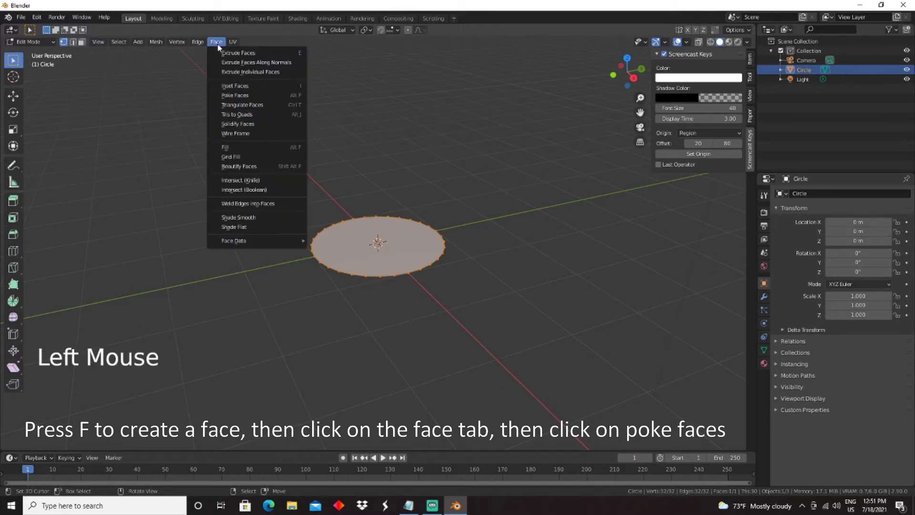
click(231, 96)
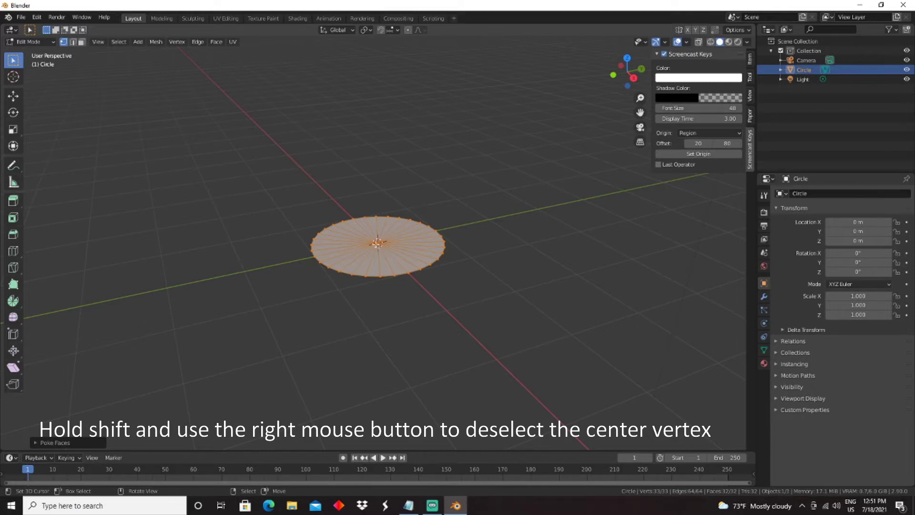
Step: Deselect the centre vertex, extrude the rim 1.5 up along Z, and scale the top ring by 1.5
shift+right_click(377, 243)
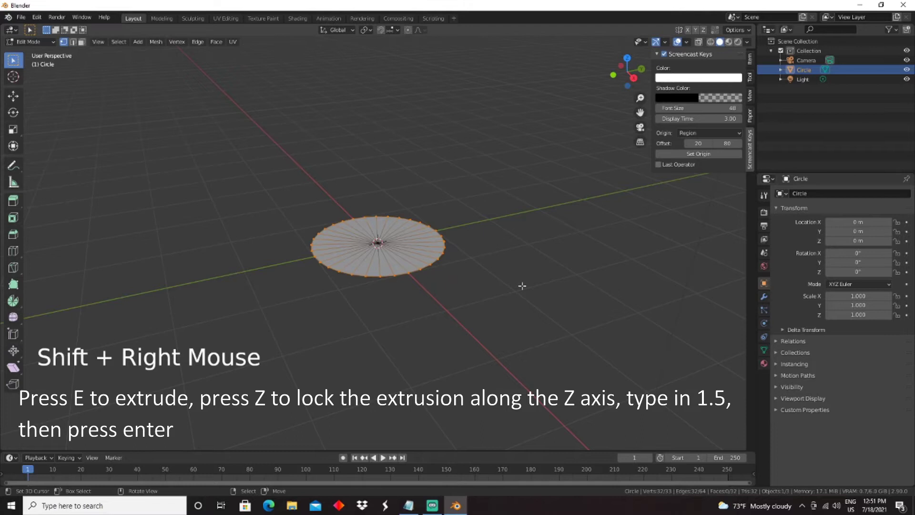
key(e)
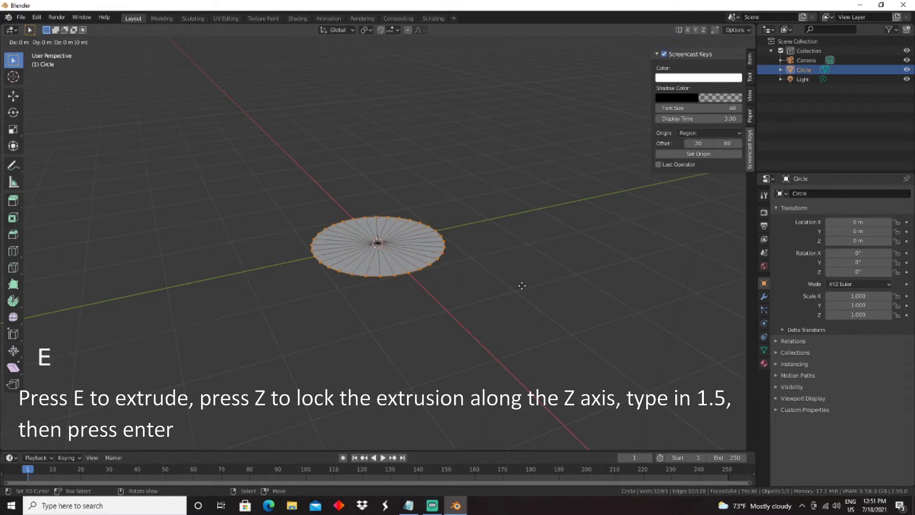
key(z)
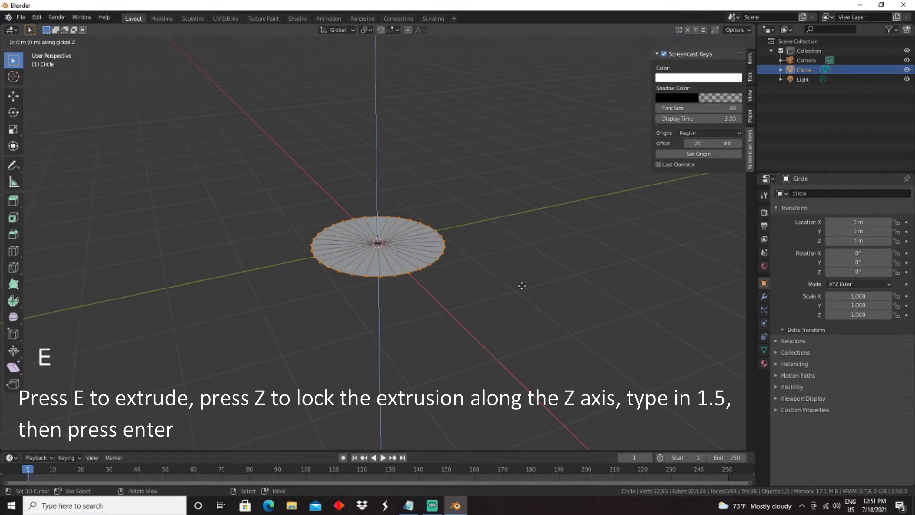
text(1.5)
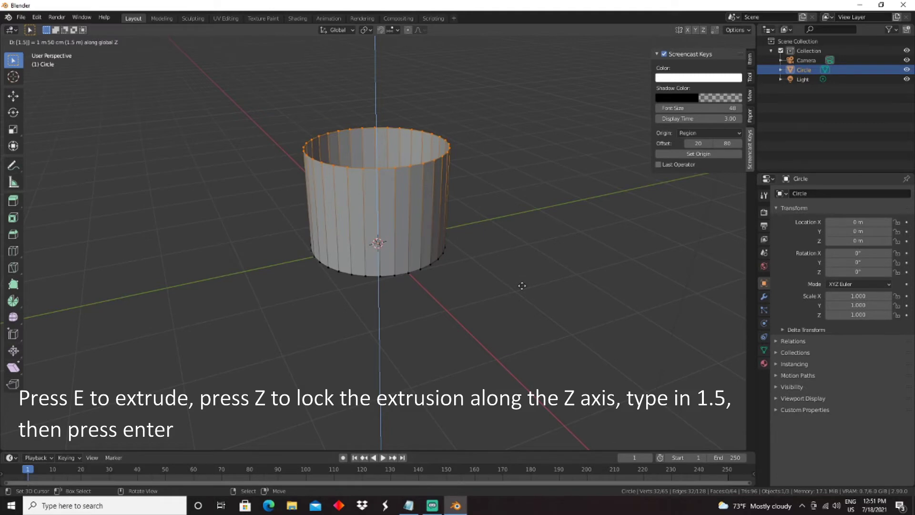
key(Return)
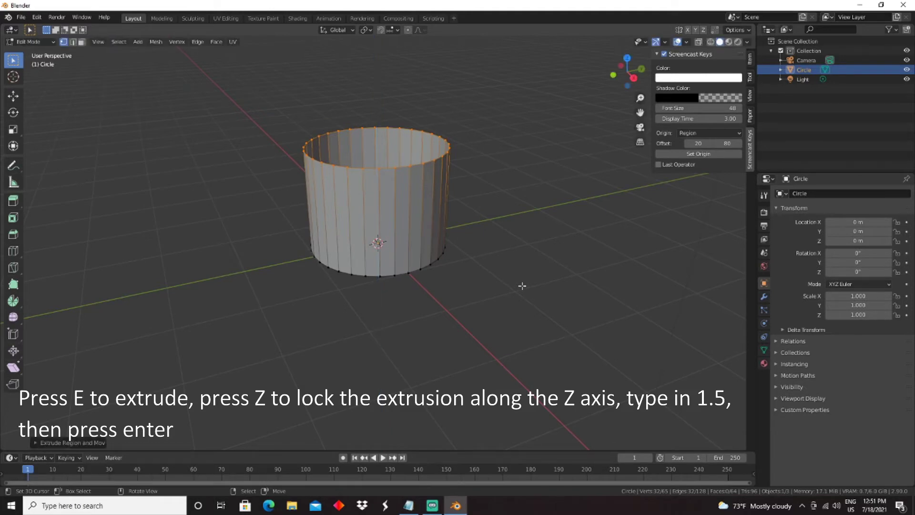
text(s1)
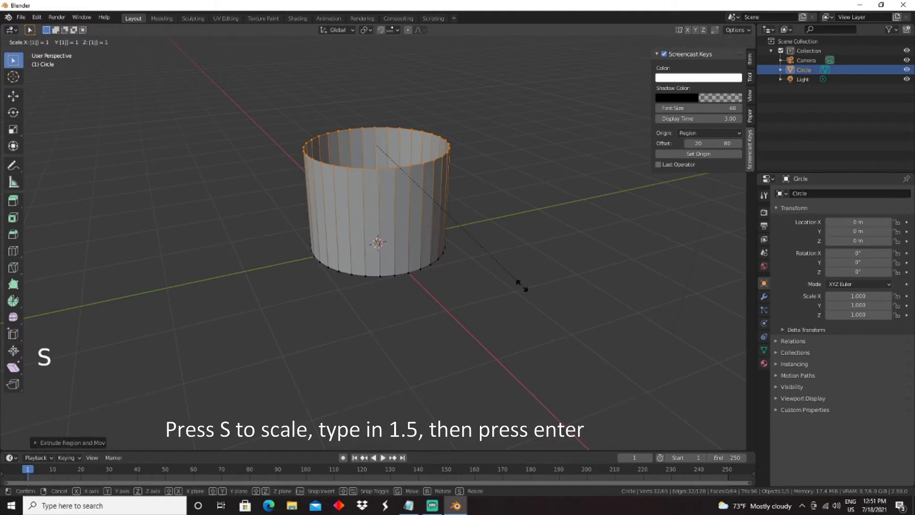
text(.5)
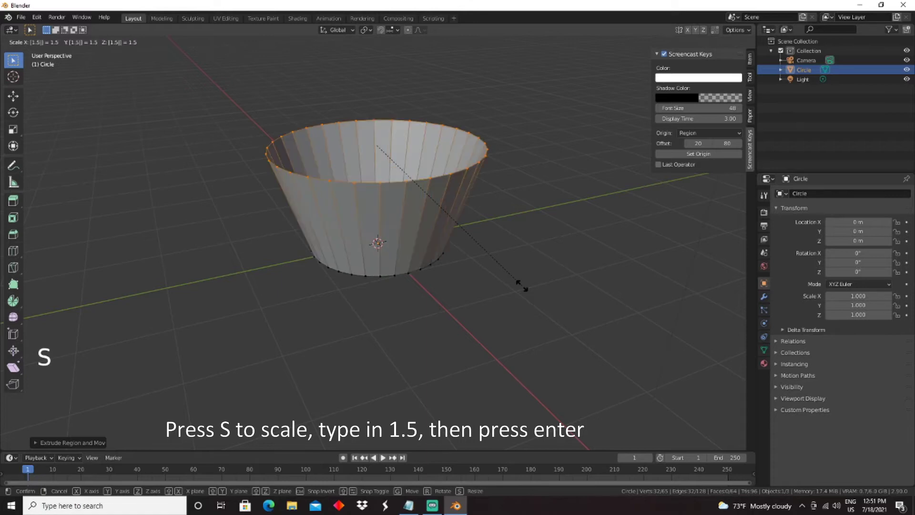
key(Return)
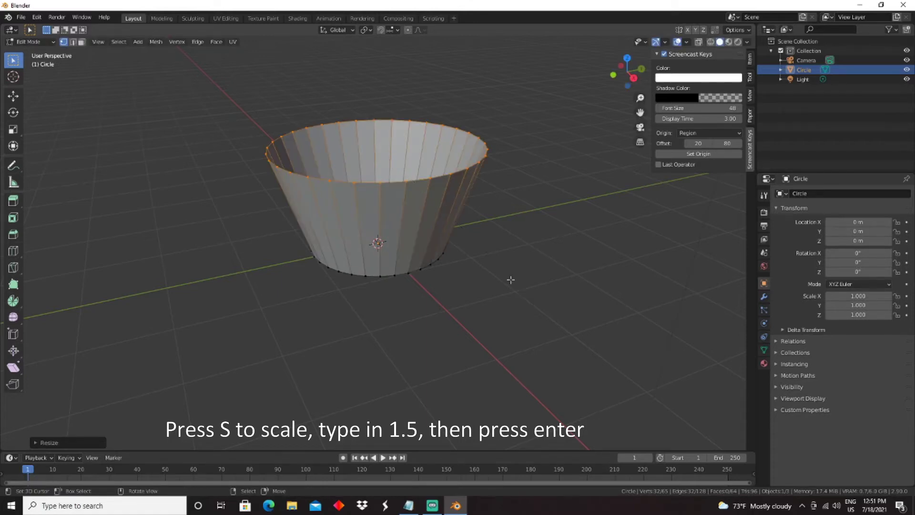
Step: Extrude the top ring another 1.5 up along Z and shrink it to 0.6
shift+middle_drag(521, 286, 549, 313)
shift+scroll(549, 313, down, 1)
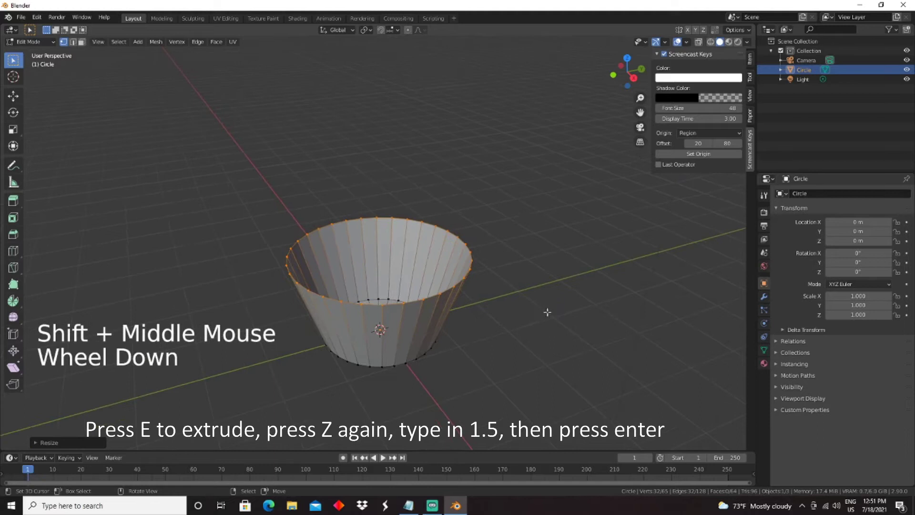
key(e)
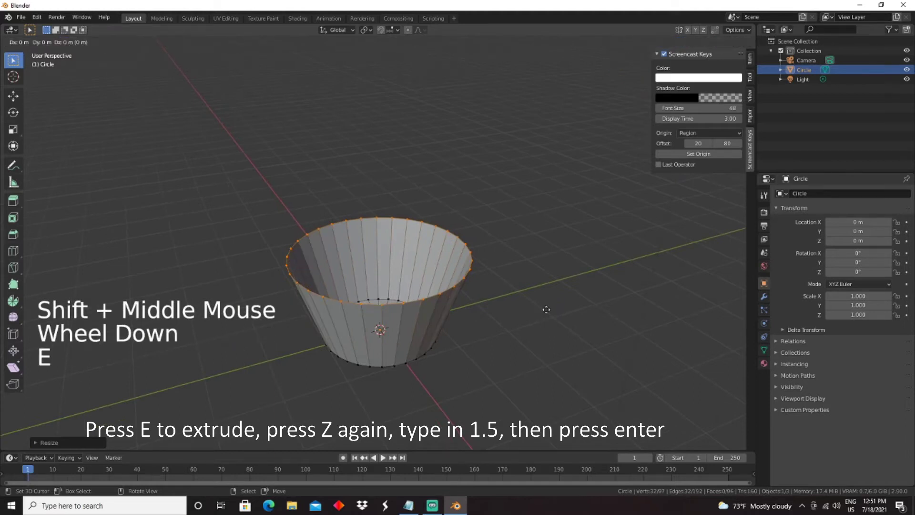
text(z)
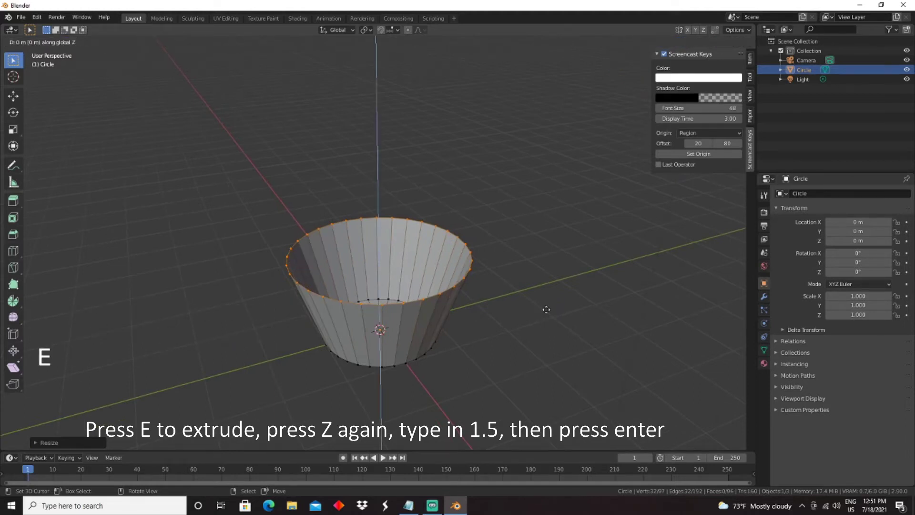
text(1.5)
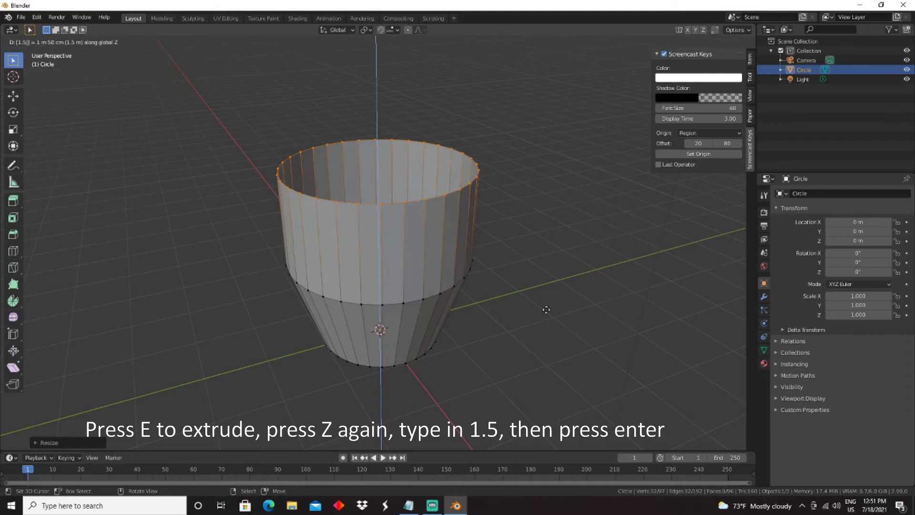
key(Return)
key(s)
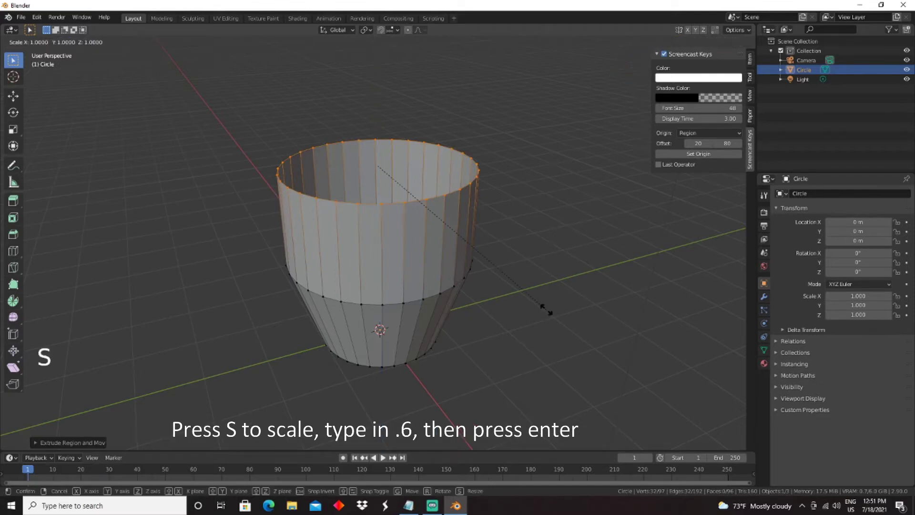
text(.6)
key(Return)
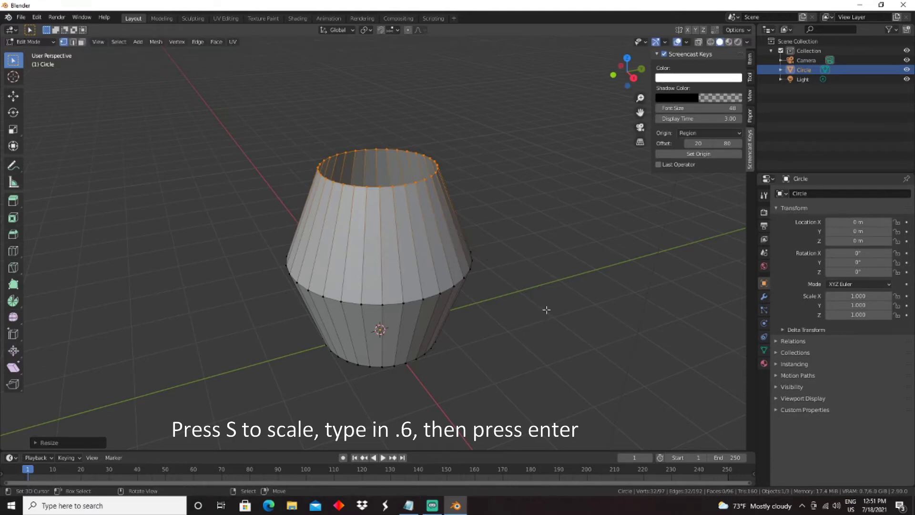
shift+middle_drag(547, 200, 542, 281)
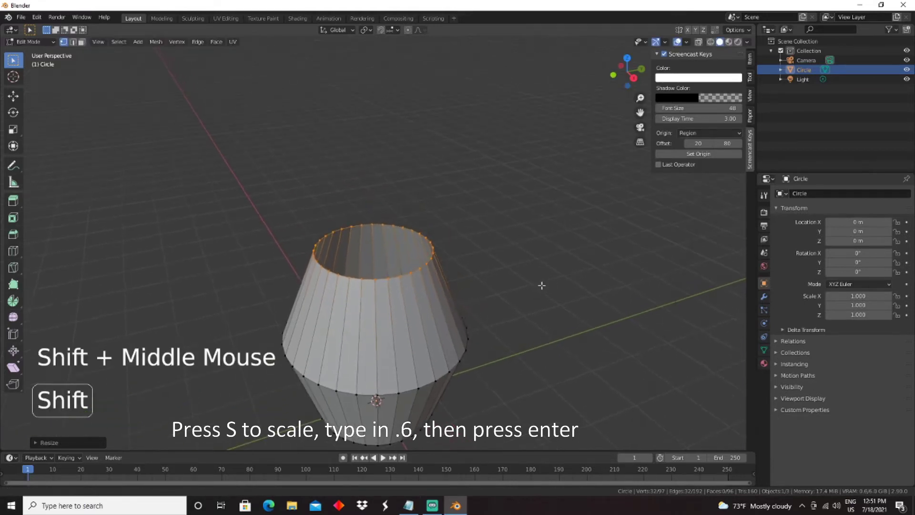
Step: Extrude a 1.5-tall neck section along Z and narrow its ring to 0.6
key(e)
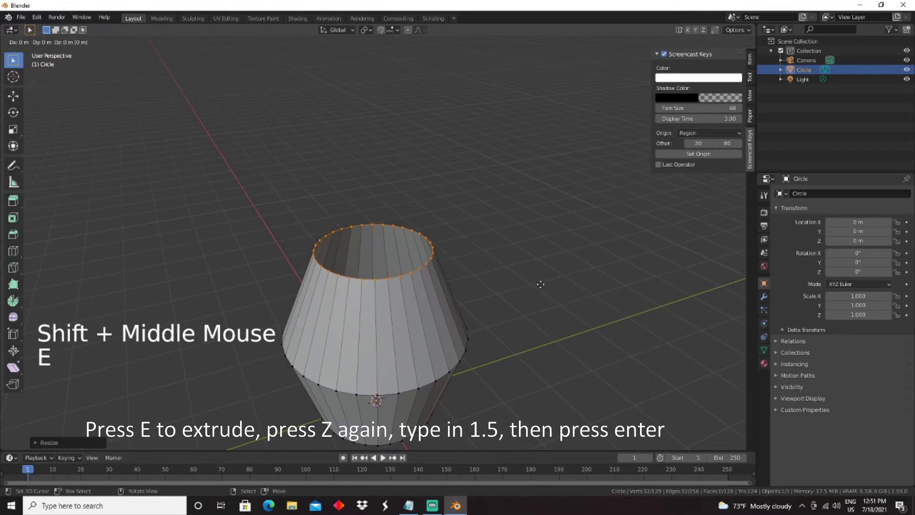
text(z1)
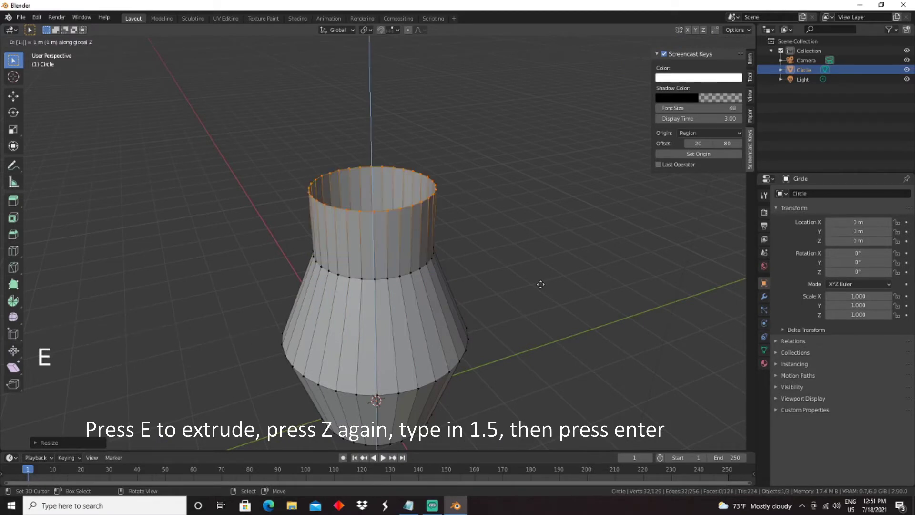
text(.5)
key(Return)
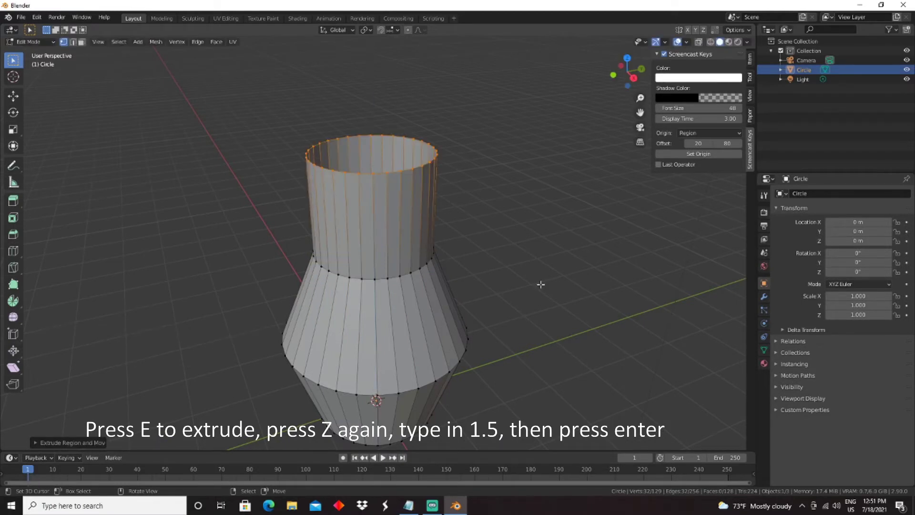
text(s.6)
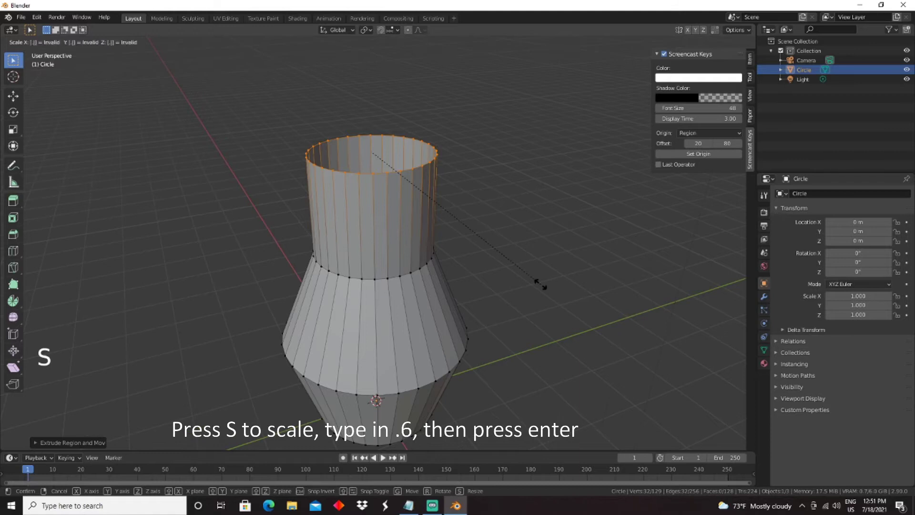
key(Return)
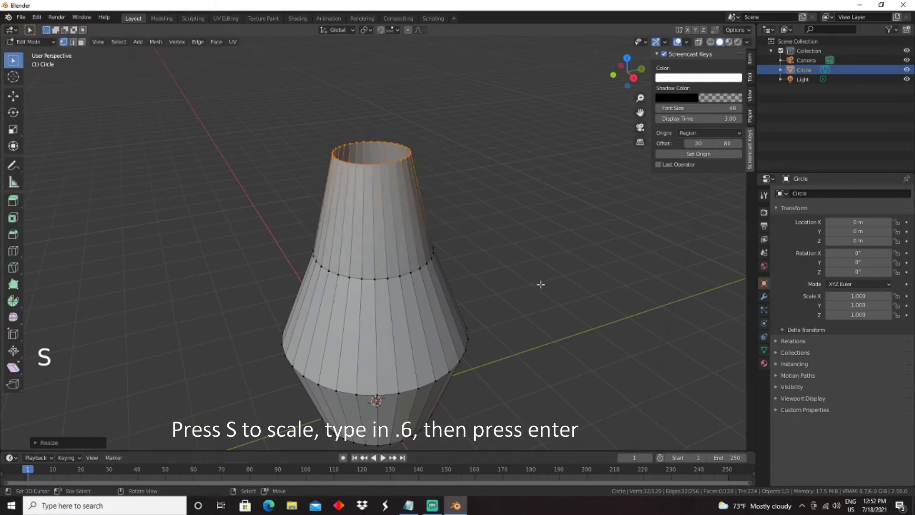
Step: Extrude a 1.5-tall lip section and flare its ring out to 1.5
shift+middle_drag(531, 198, 531, 282)
key(e)
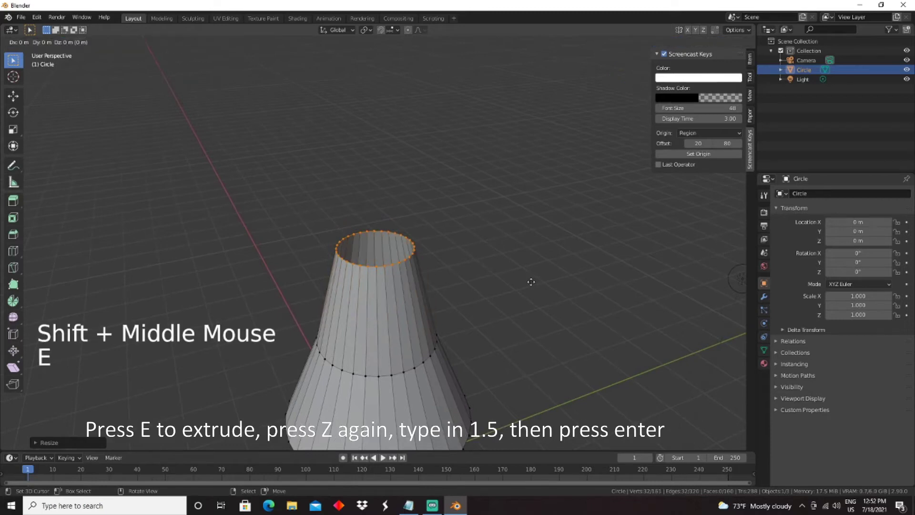
text(1.5)
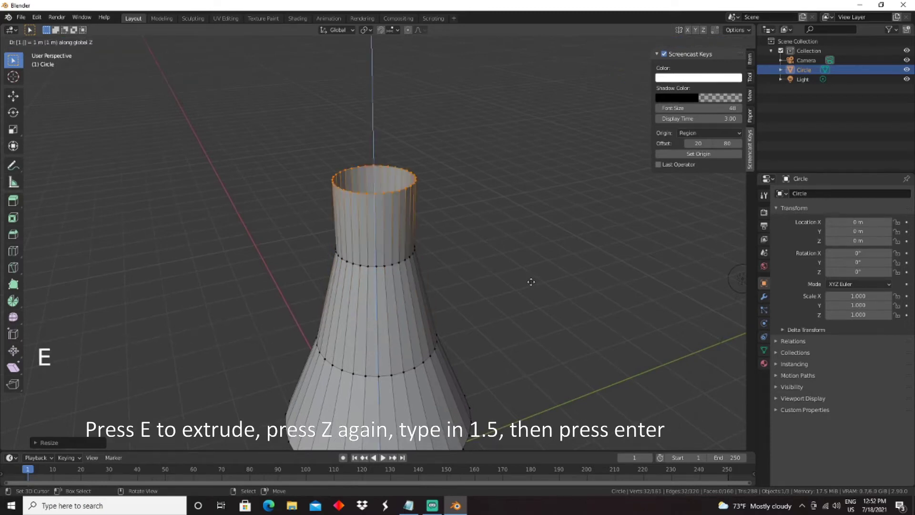
key(Return)
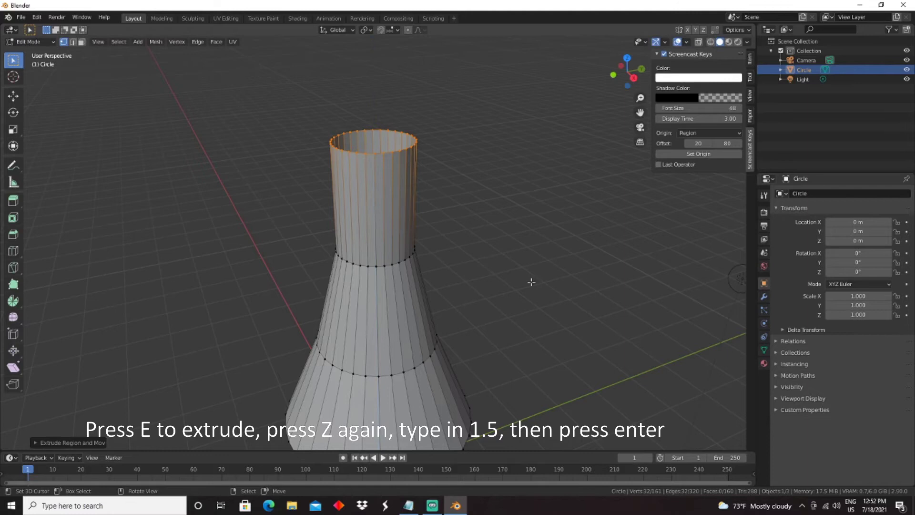
text(s)
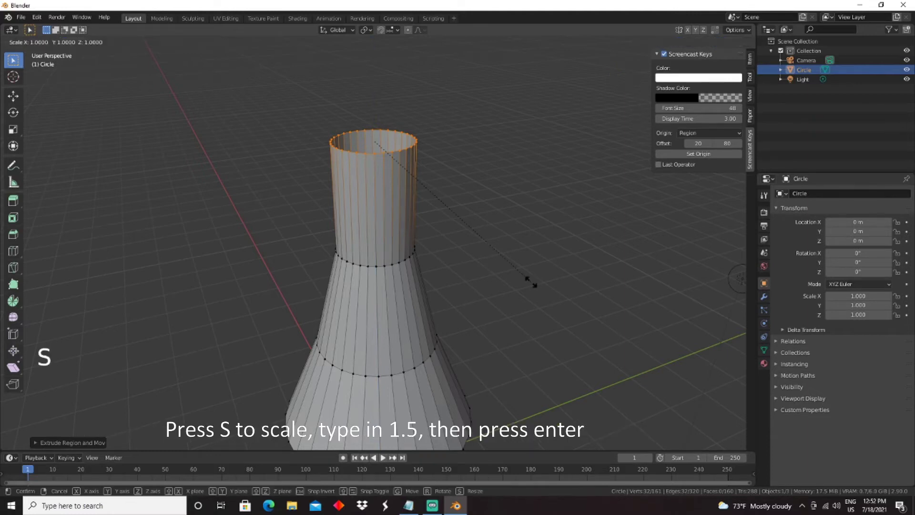
text(1.5)
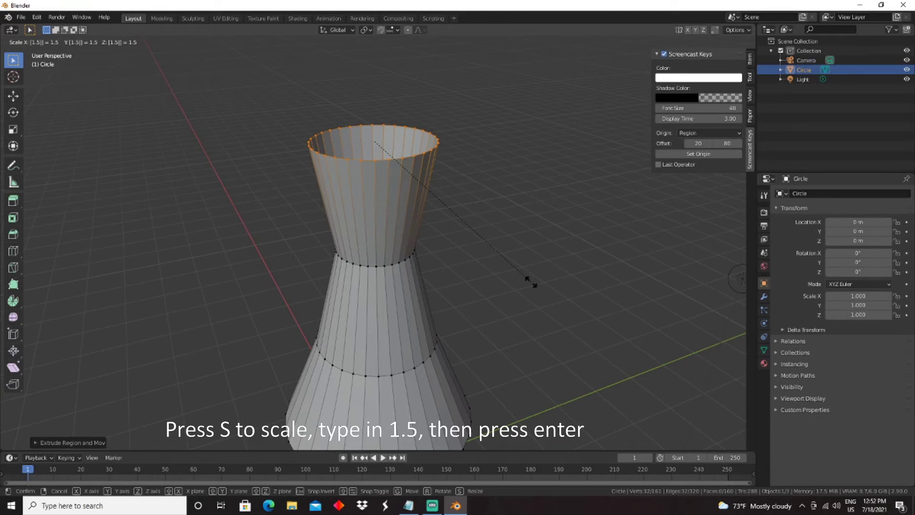
key(Return)
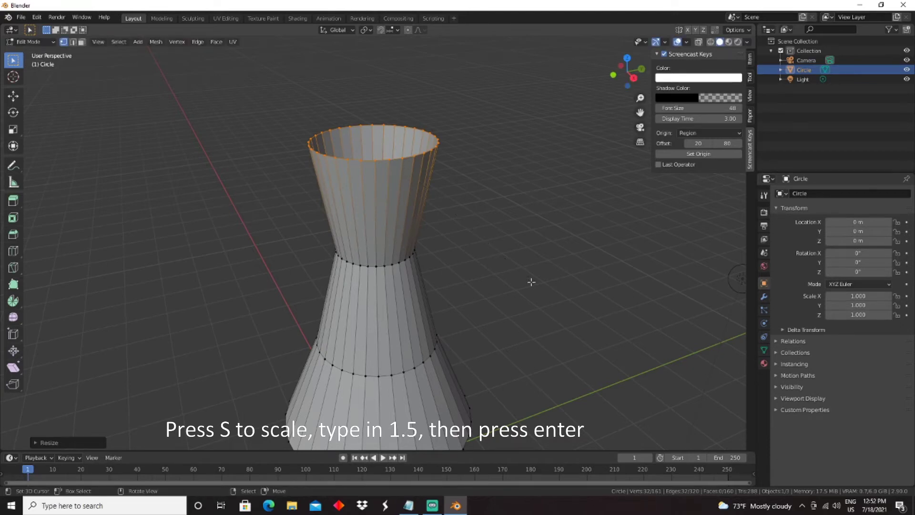
Step: Return to Object Mode and add a Solidify modifier to the vase
key(Tab)
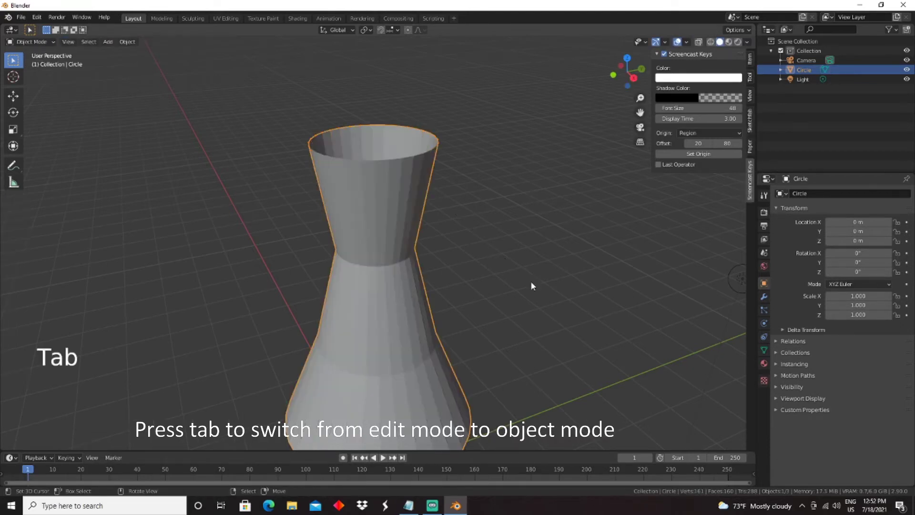
scroll(490, 300, down, 2)
shift+middle_drag(478, 316, 473, 254)
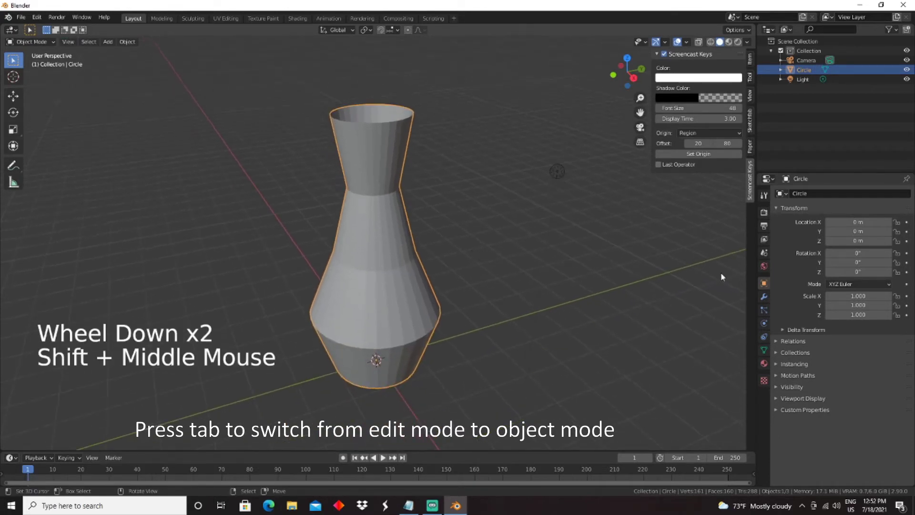
click(764, 297)
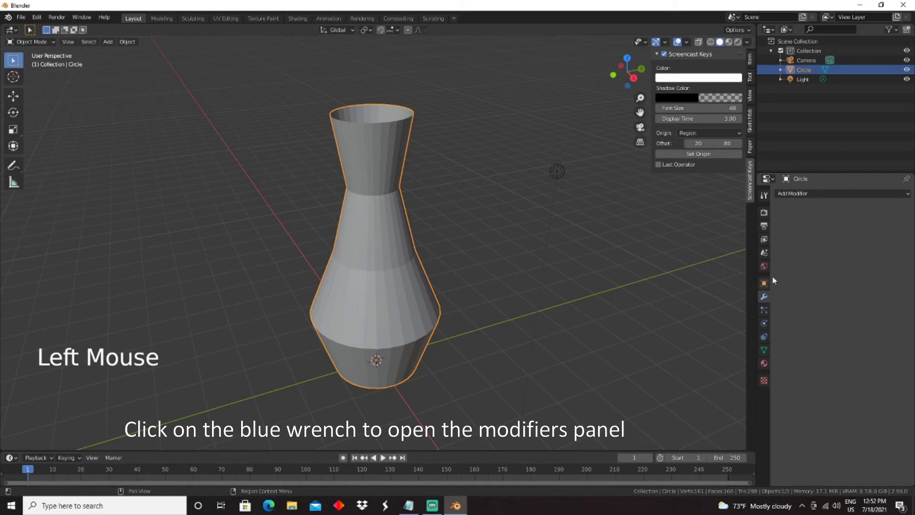
click(810, 193)
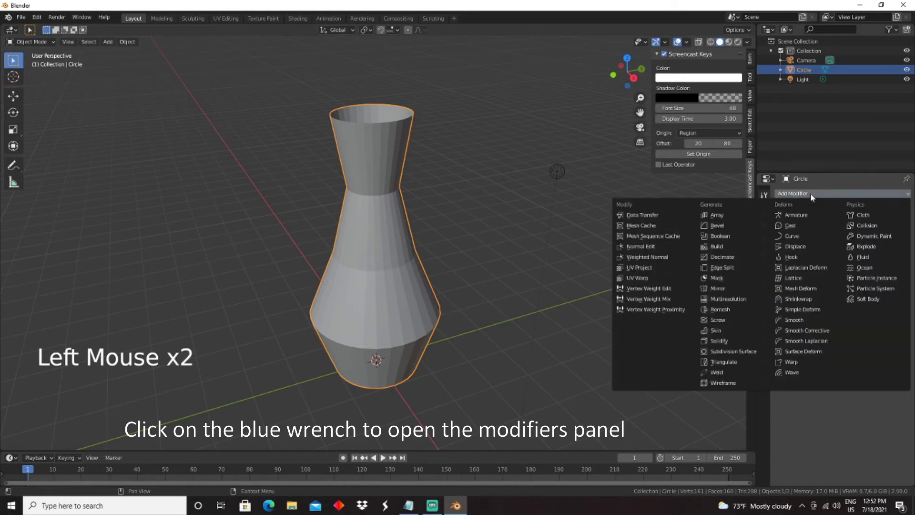
click(724, 341)
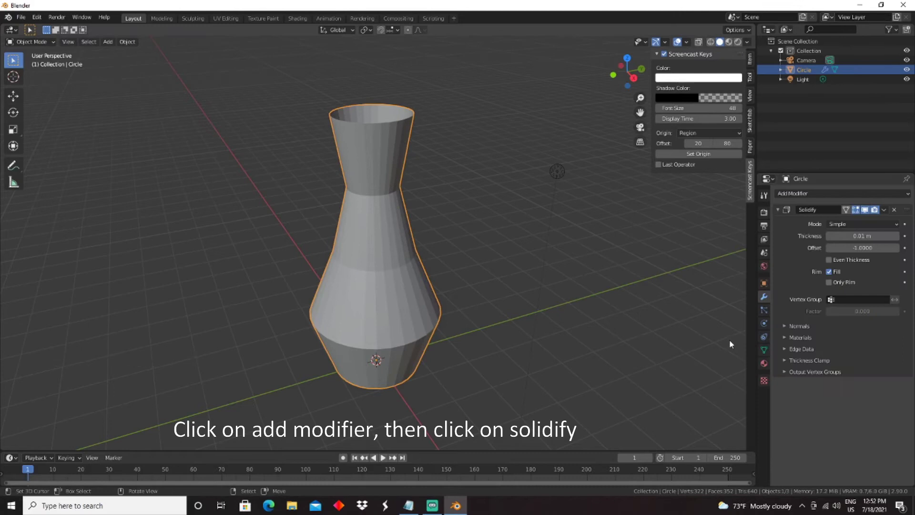
Step: Set the Solidify thickness to 0.2 m and the offset to 1
click(846, 235)
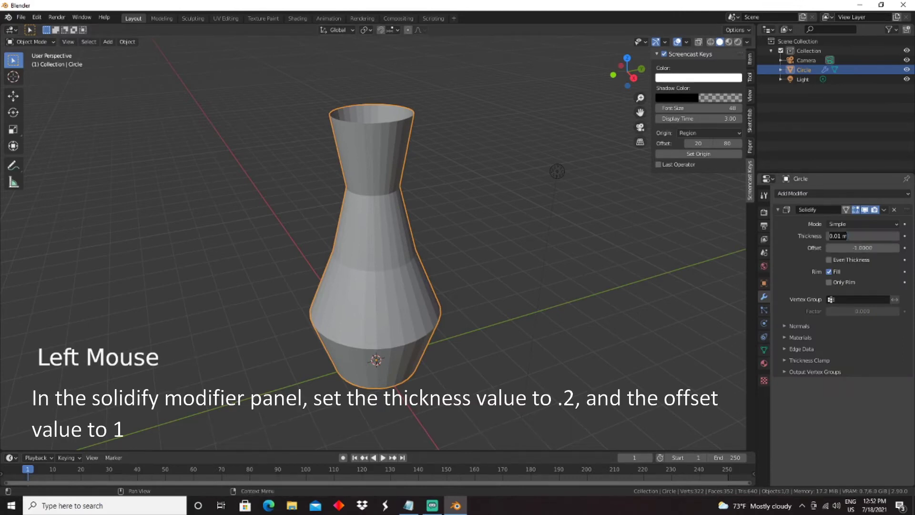
text(.2)
key(Return)
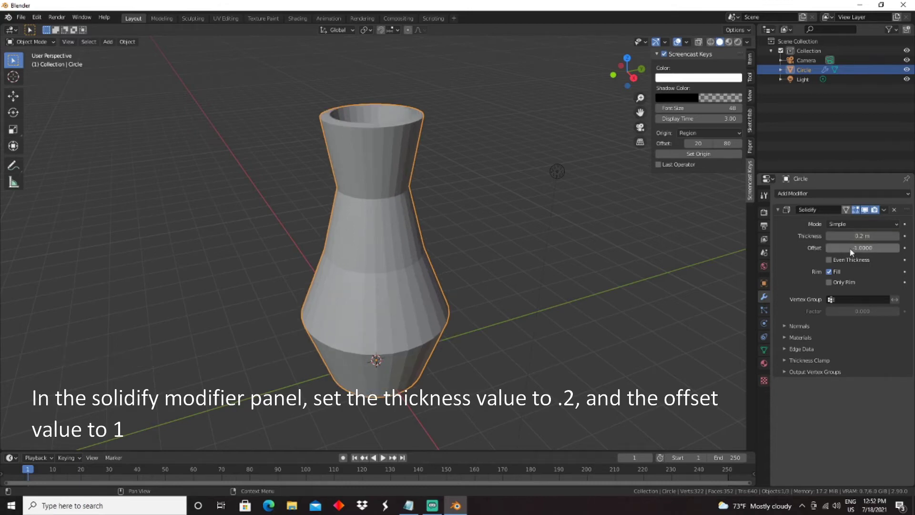
click(851, 248)
text(1)
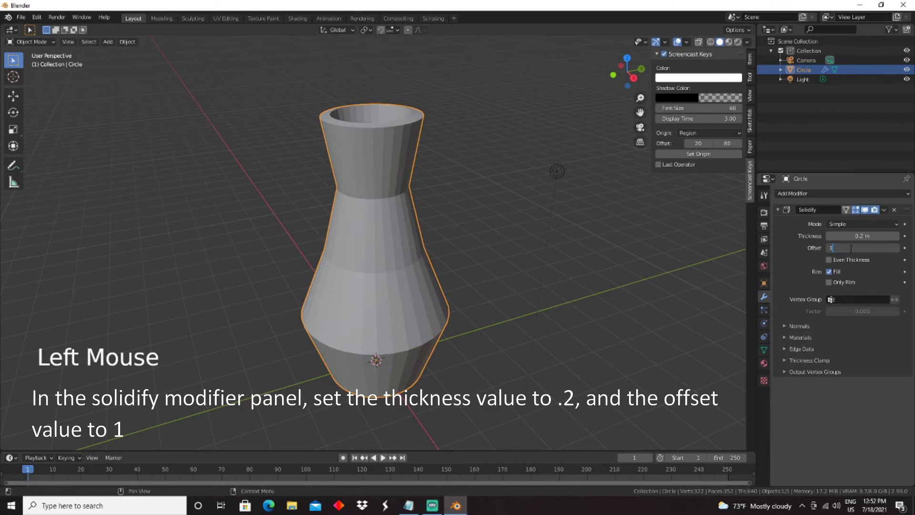
key(Return)
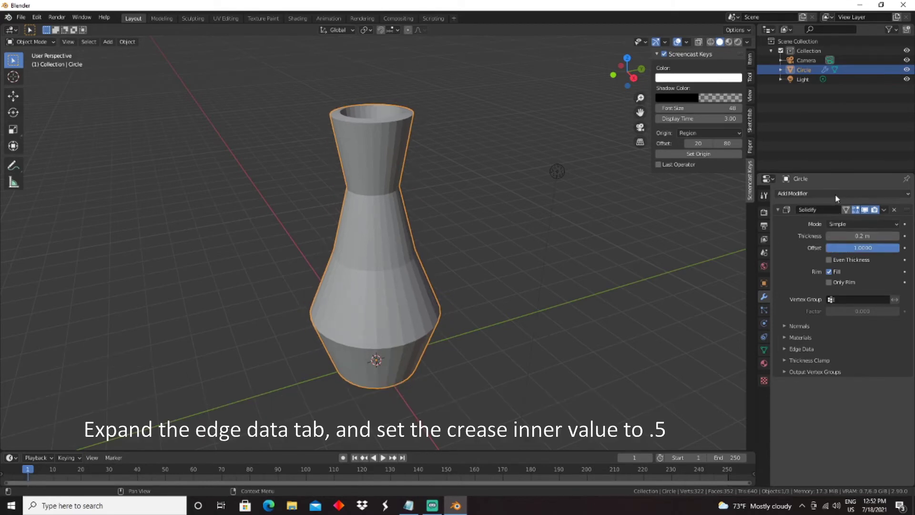
Step: Set Crease Inner under the Solidify Edge Data to 0.5
click(785, 349)
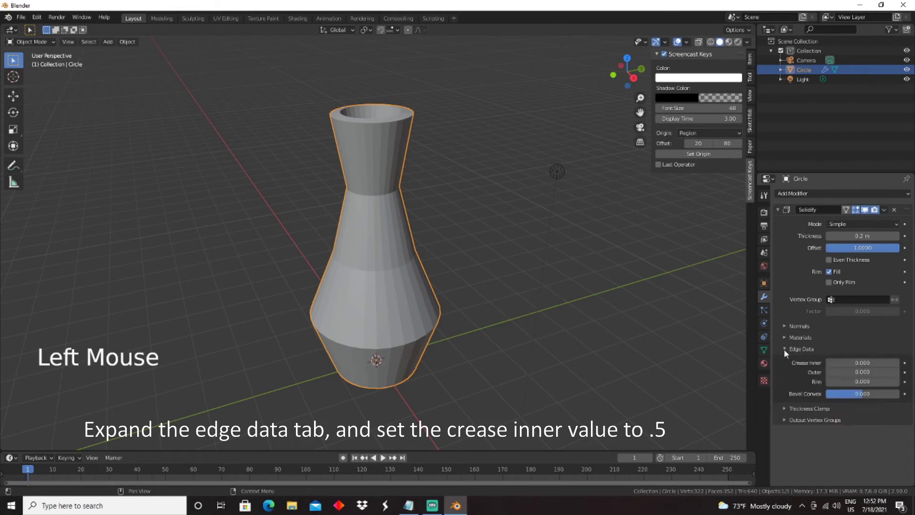
double_click(857, 364)
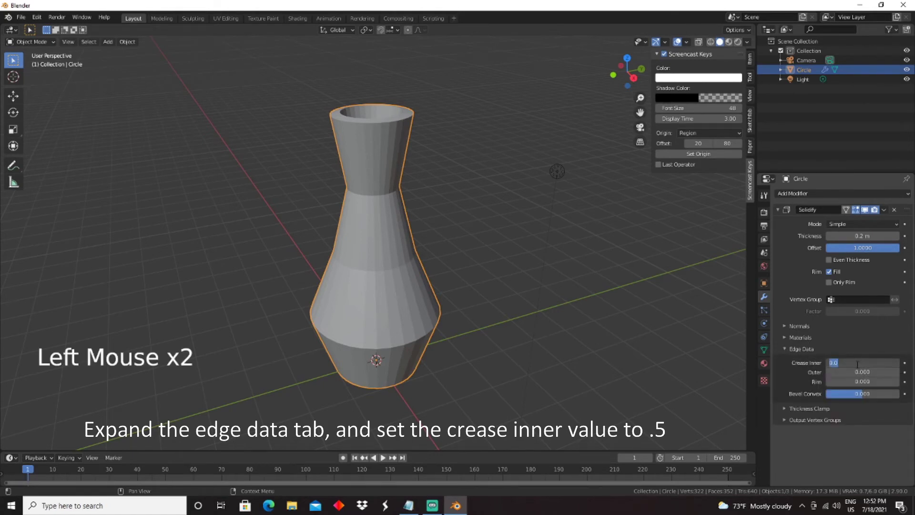
text(.5)
key(Return)
Step: Add a Subdivision Surface modifier to the vase with Levels Viewport set to 3
click(840, 194)
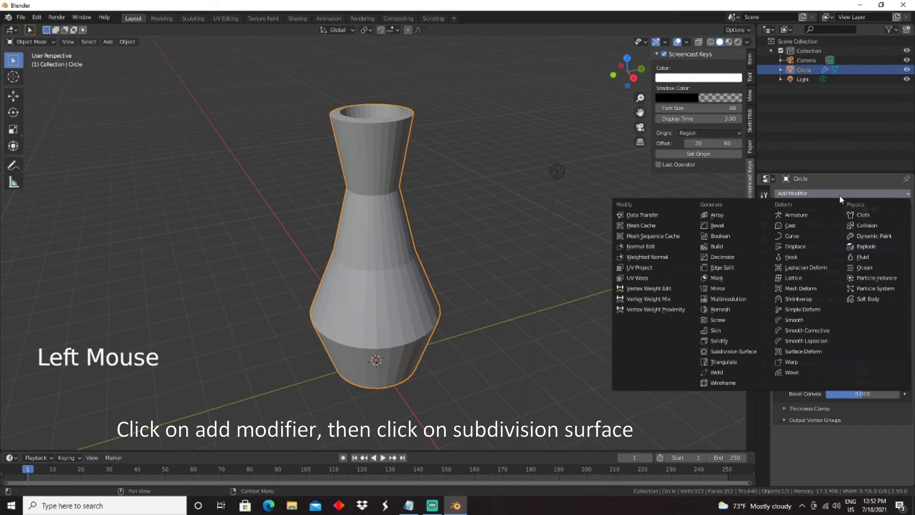
click(729, 351)
scroll(822, 382, down, 7)
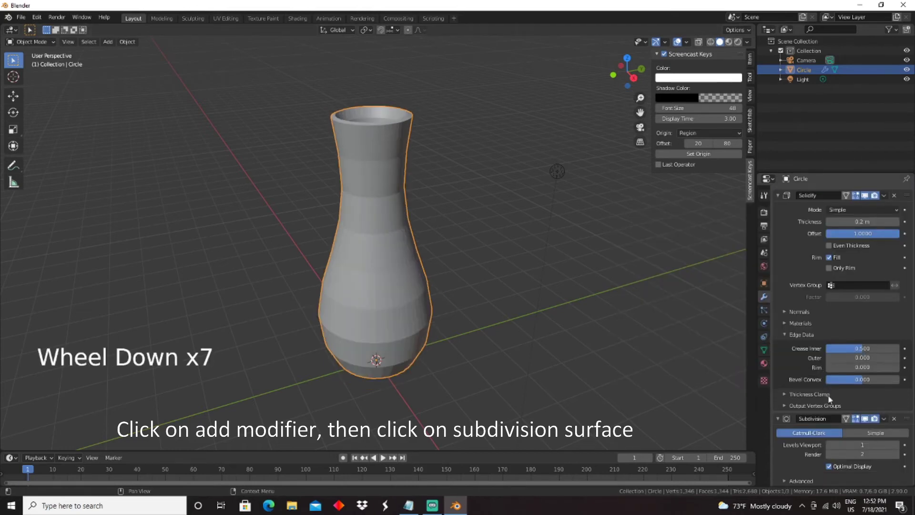
click(867, 445)
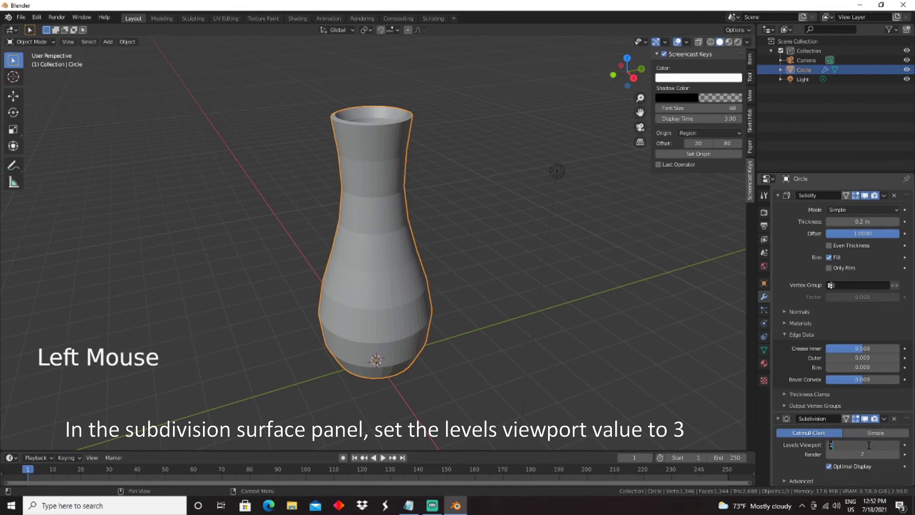
text(3)
key(Return)
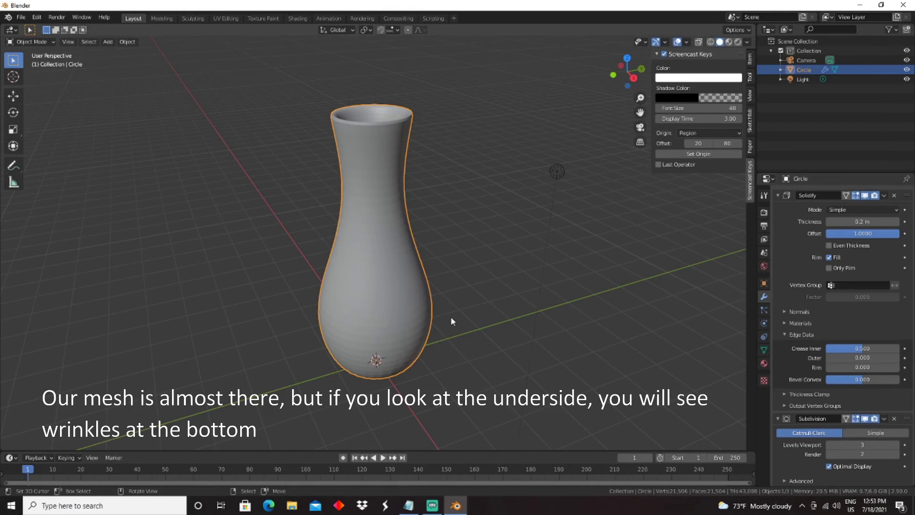
Step: From beneath the vase, select the bottom edge loop and centre vertex and inset them by 0.15
middle_drag(450, 316, 461, 234)
scroll(451, 314, up, 1)
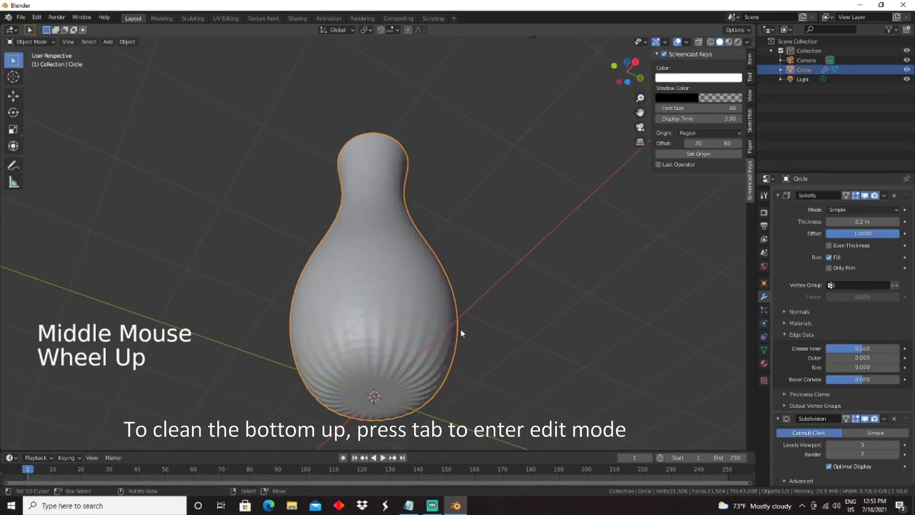
shift+middle_drag(461, 331, 470, 253)
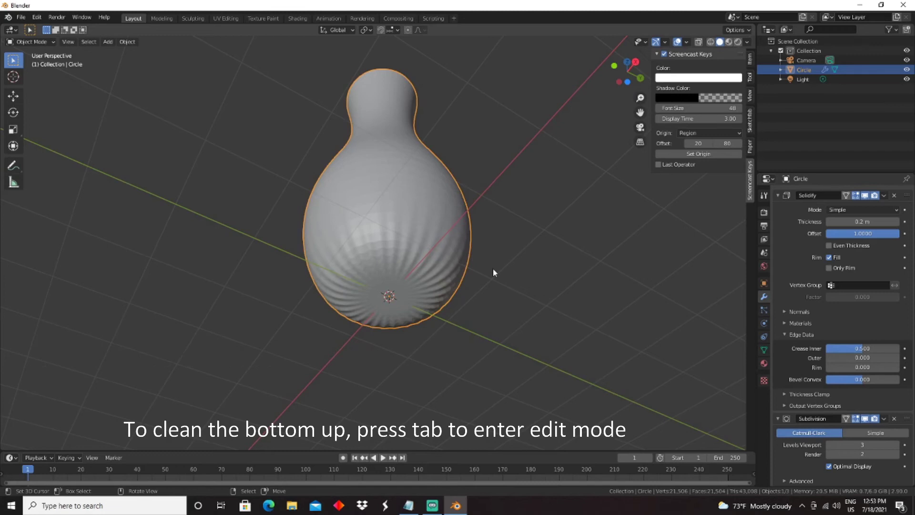
key(Tab)
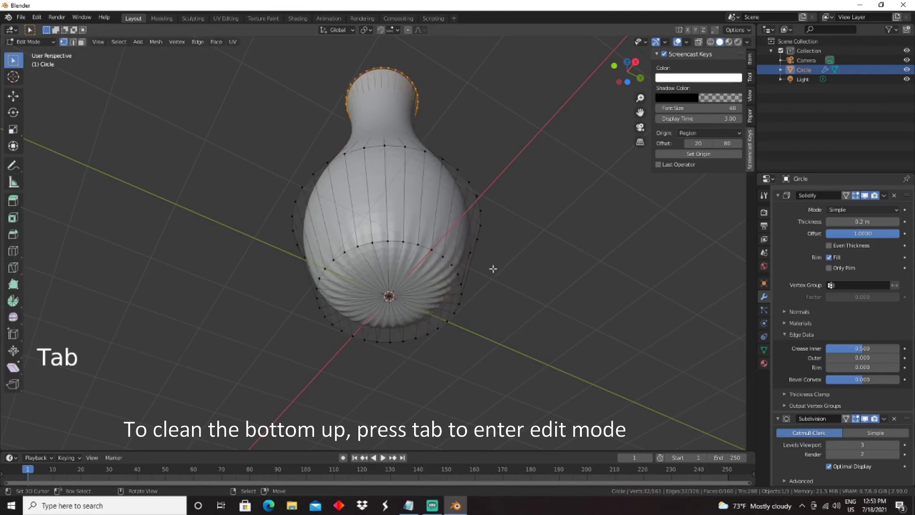
alt+right_click(446, 259)
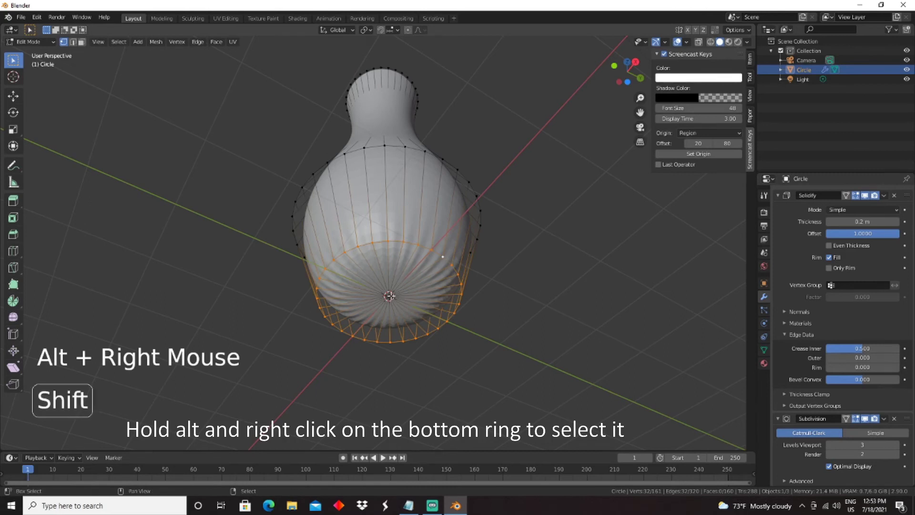
shift+right_click(389, 295)
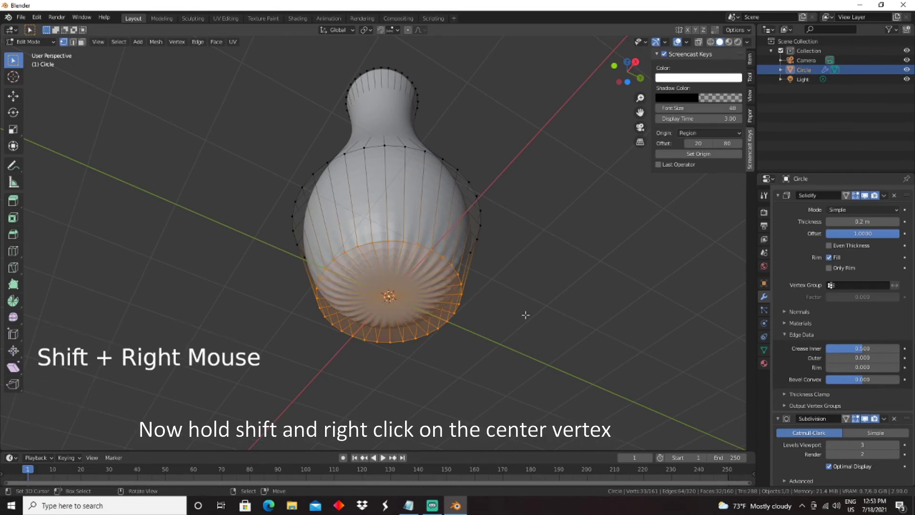
text(i)
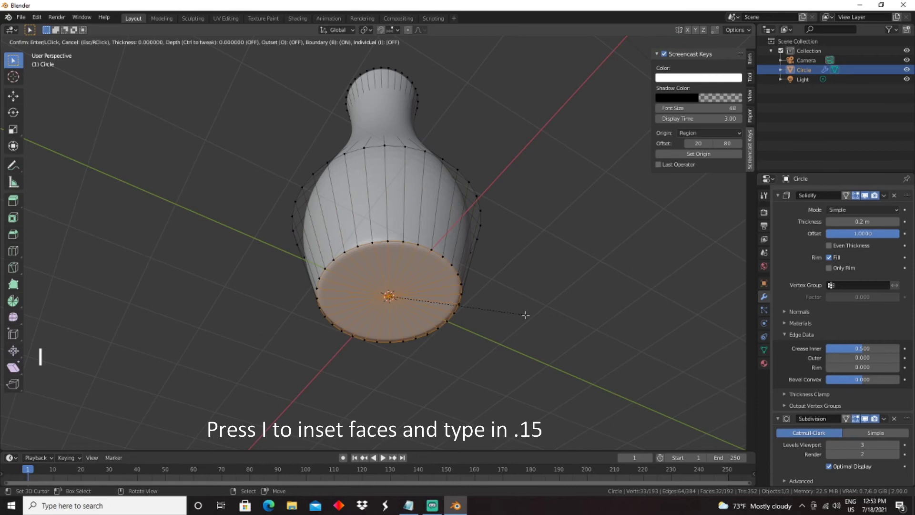
text(.15)
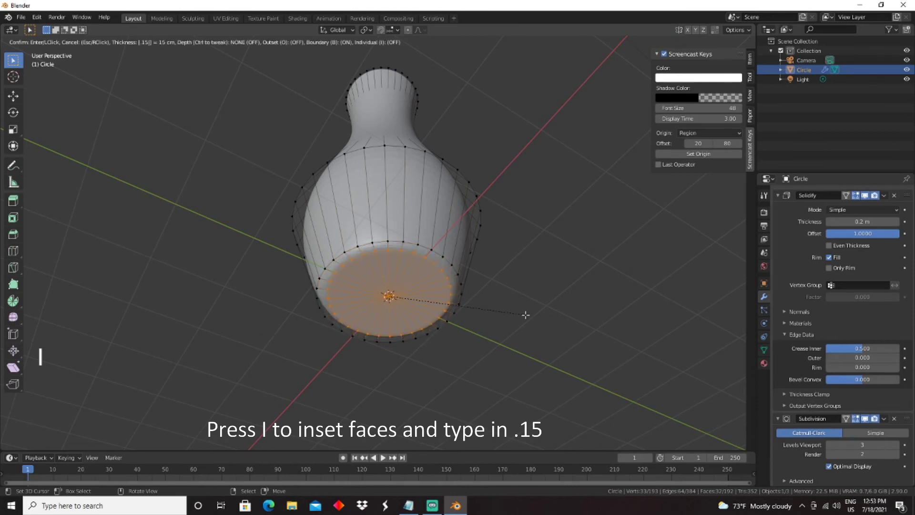
key(Return)
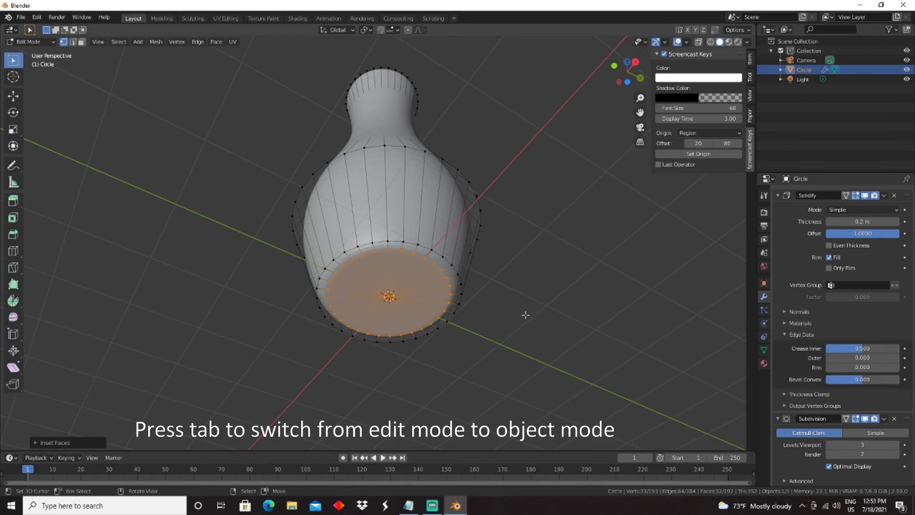
Step: Return to Object Mode, orbit around the smoothed vase, and open the File > Export menu
key(Tab)
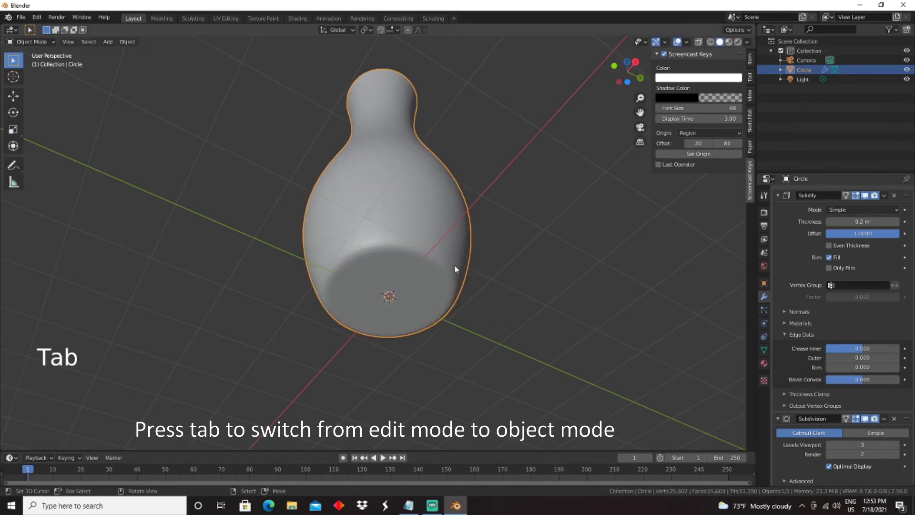
middle_drag(454, 172, 477, 259)
scroll(477, 260, down, 1)
scroll(477, 257, down, 1)
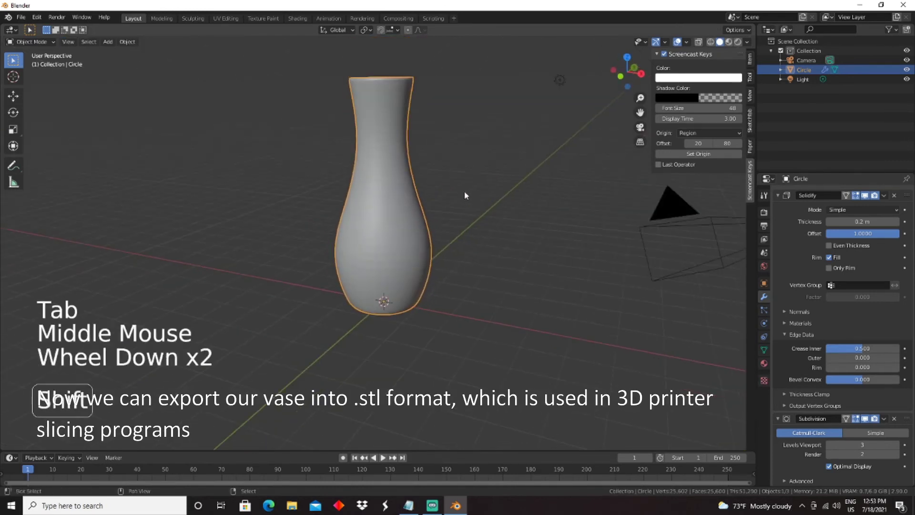
shift+middle_drag(465, 198, 455, 233)
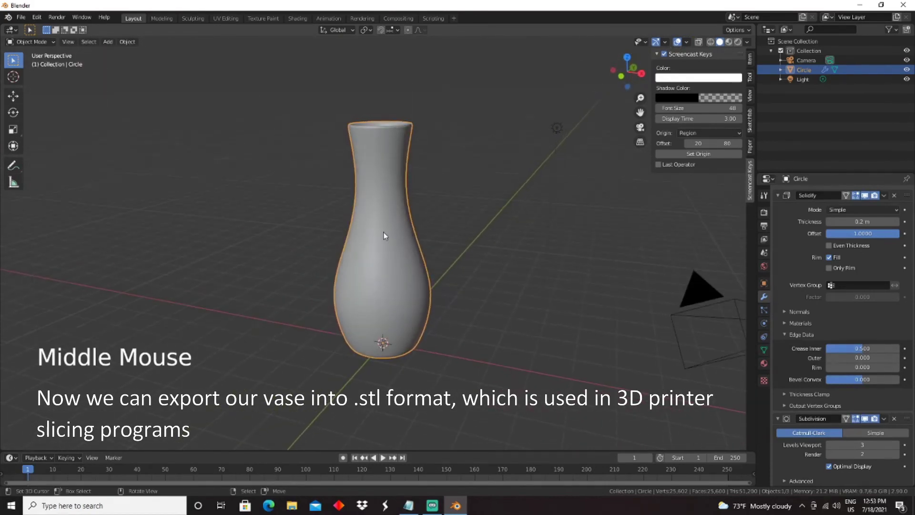
click(22, 18)
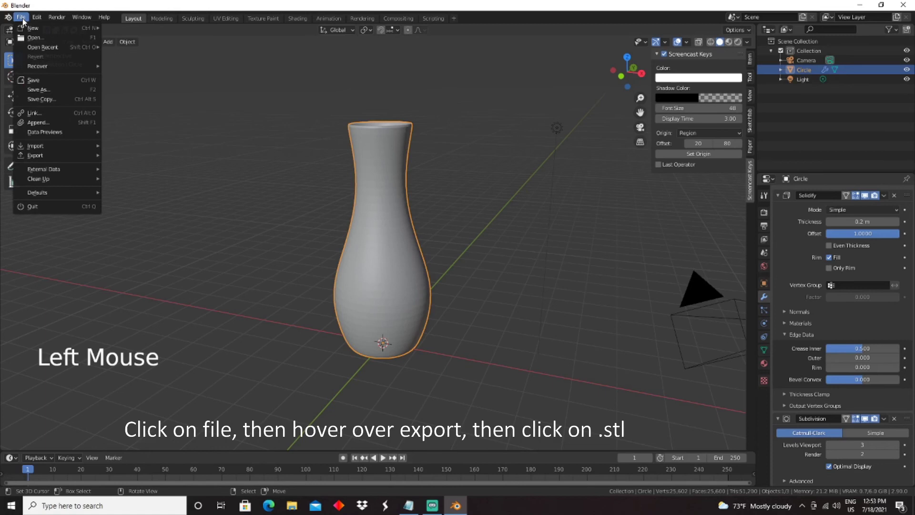
mouse_move(41, 158)
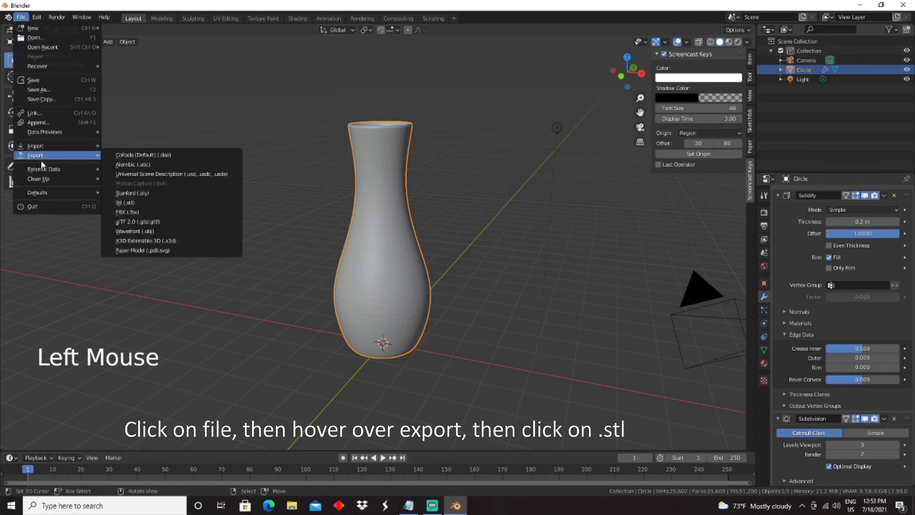
Step: Choose STL export with a scale of 23 and name the file Vase.stl
click(133, 204)
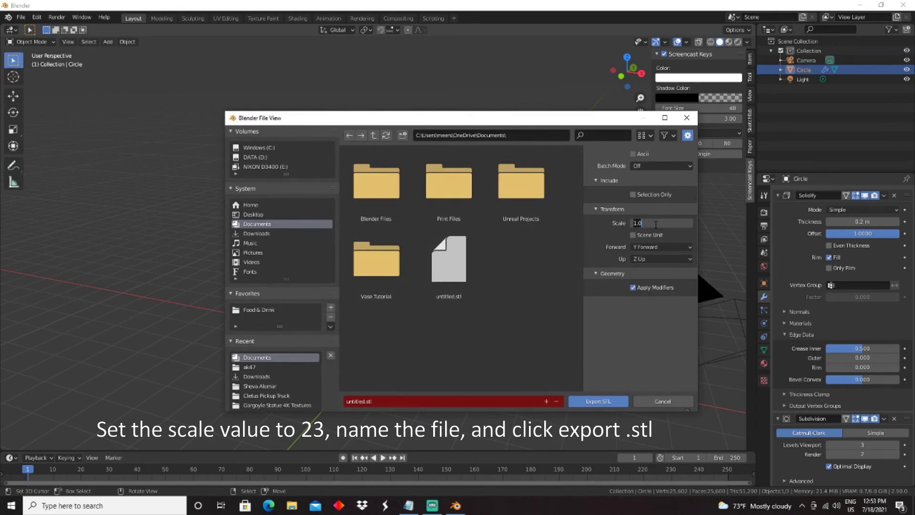
text(23)
key(Return)
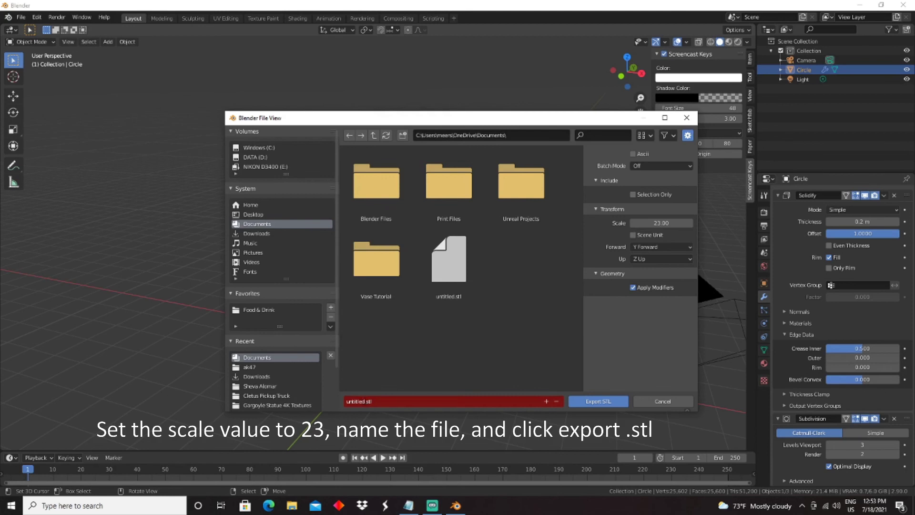
click(366, 401)
drag(364, 401, 338, 402)
text(Vase)
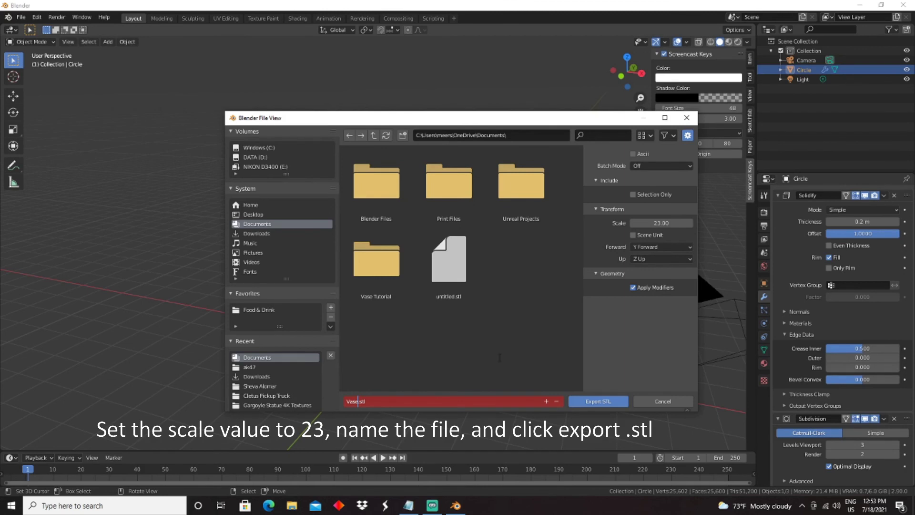
click(593, 401)
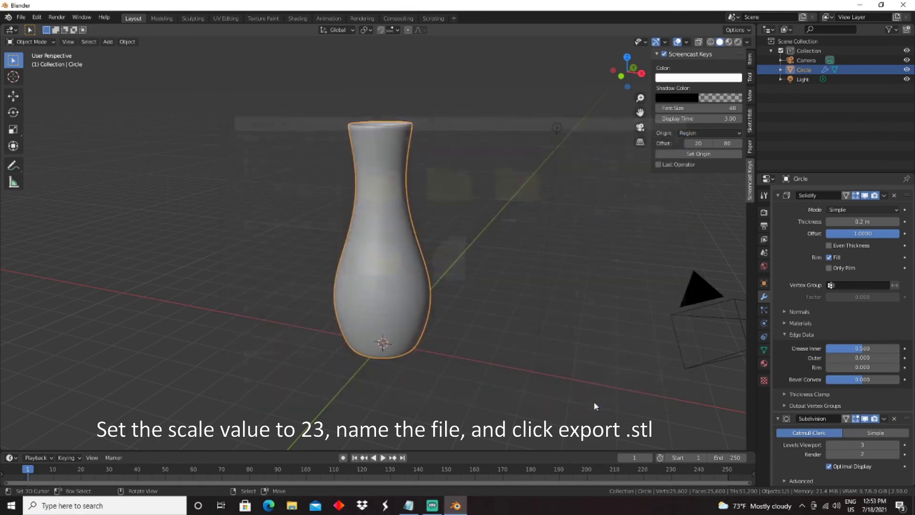